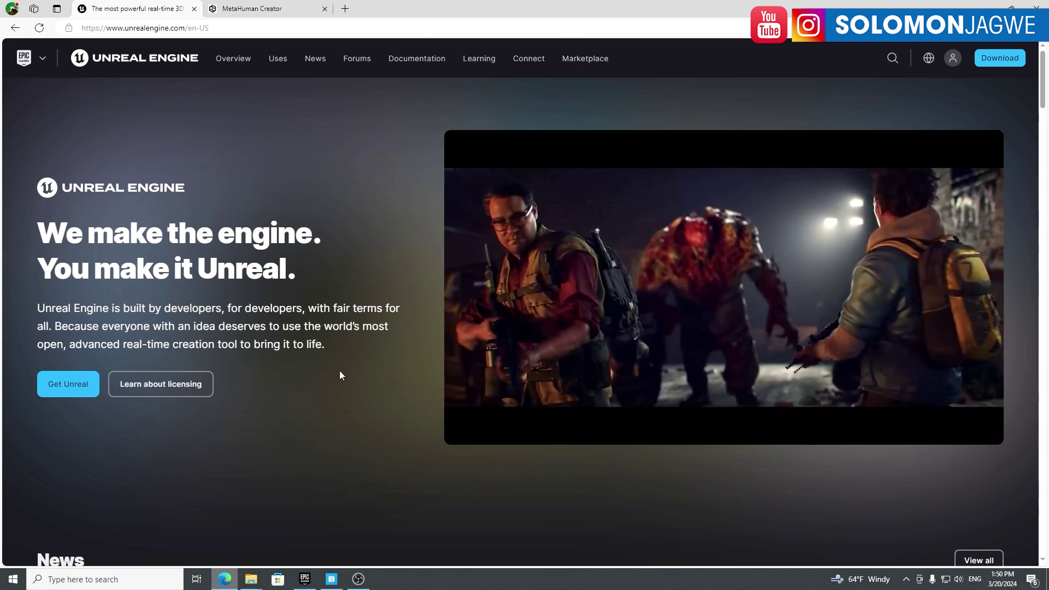
Switch to the Epic Games Launcher and add a new engine version slot set to 5.4.0 Preview in the Unreal Engine library.
{"action": "left_click", "coordinate": [304, 580]}
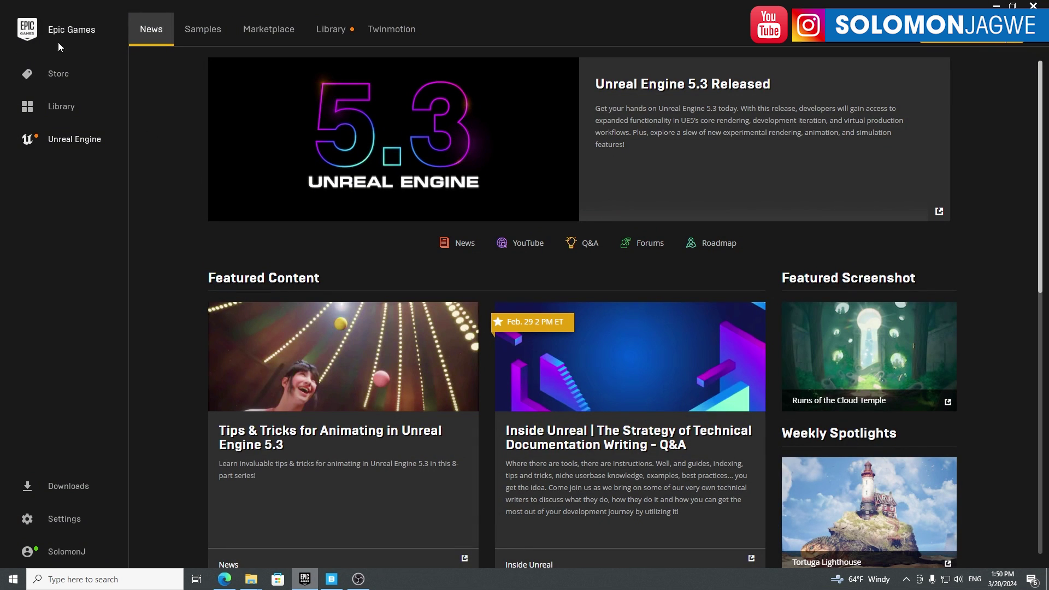
{"action": "left_click", "coordinate": [335, 34]}
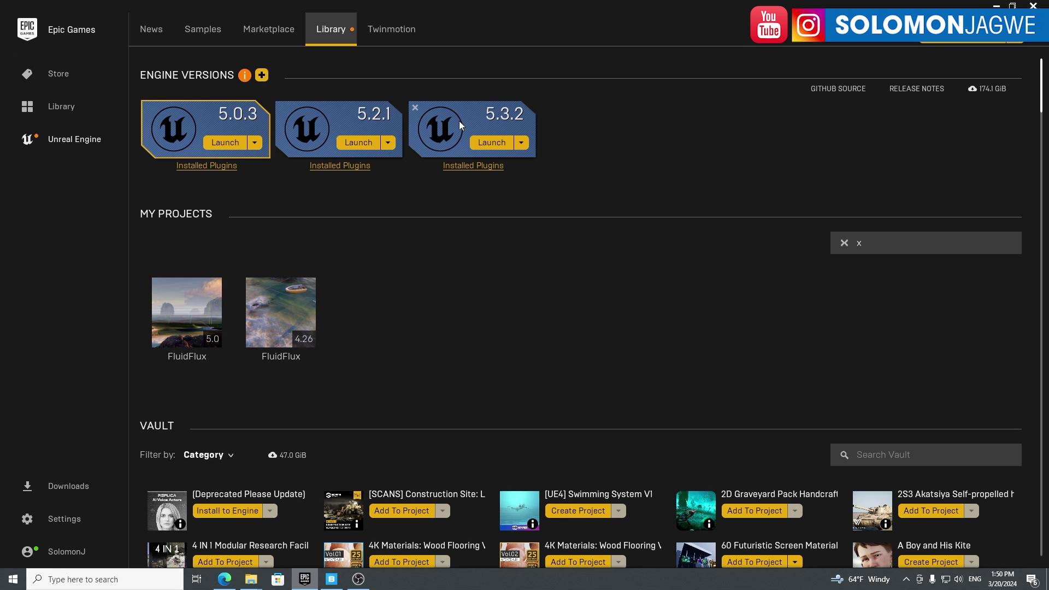
{"action": "mouse_move", "coordinate": [244, 79]}
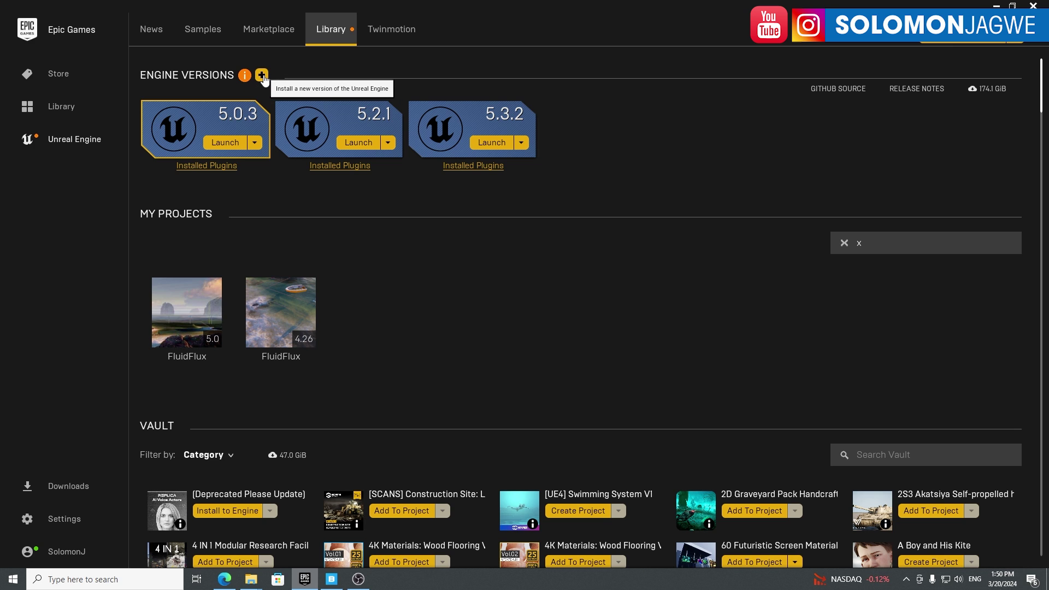
{"action": "left_click", "coordinate": [262, 76]}
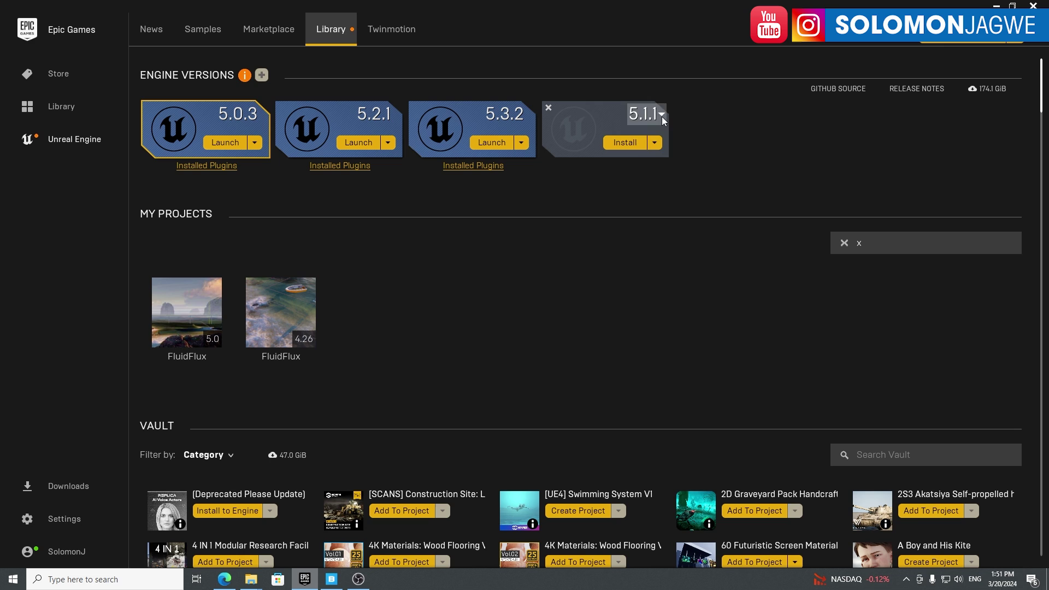
{"action": "left_click", "coordinate": [661, 116]}
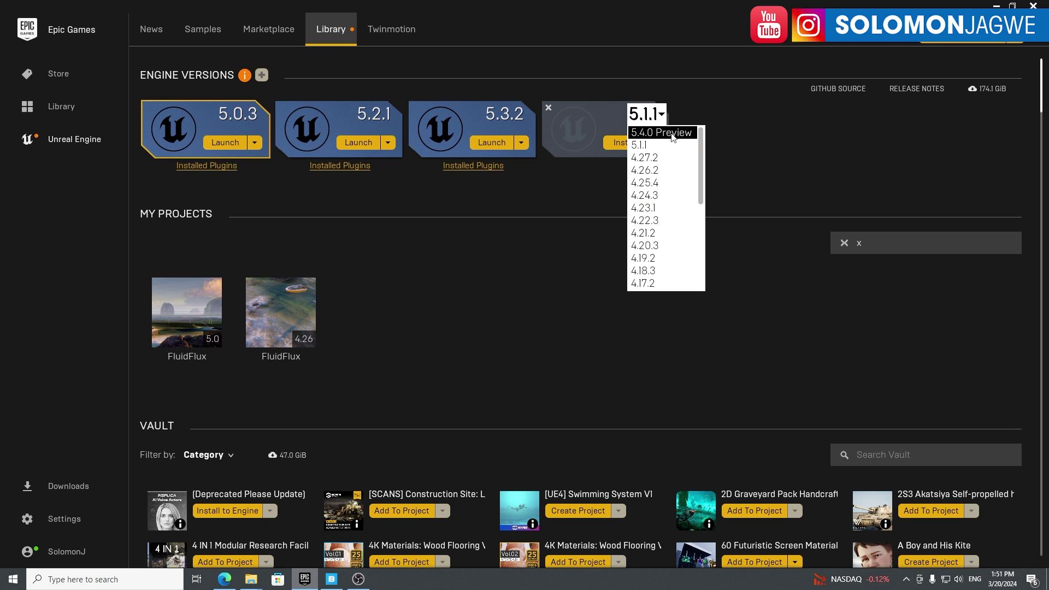
{"action": "left_click", "coordinate": [671, 134]}
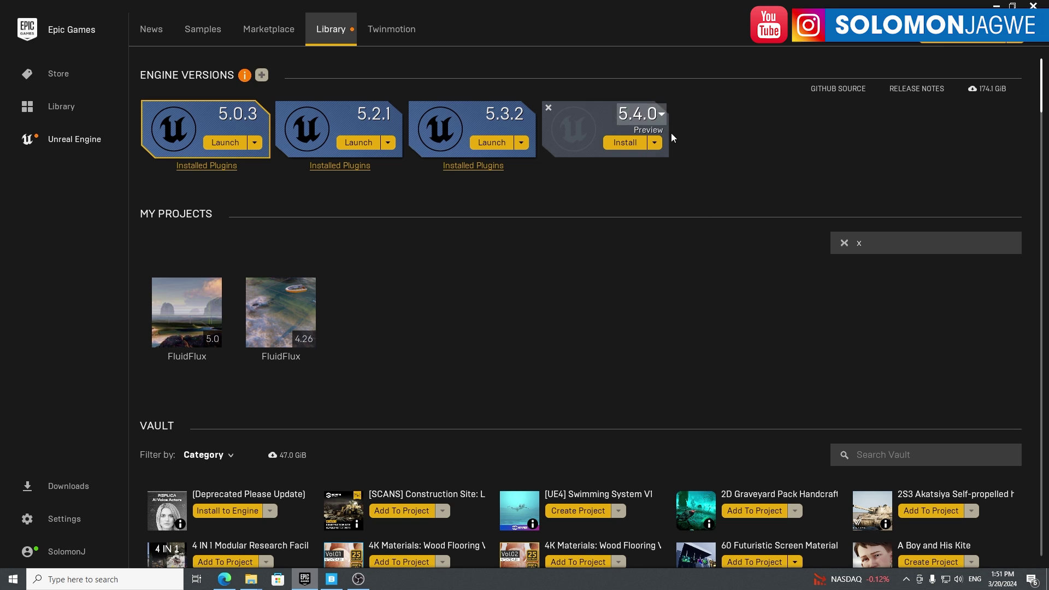
Install the 5.4.0 Preview engine to D:\UE_5.4 with a shortcut, accepting that the release is for testing only.
{"action": "left_click", "coordinate": [630, 144]}
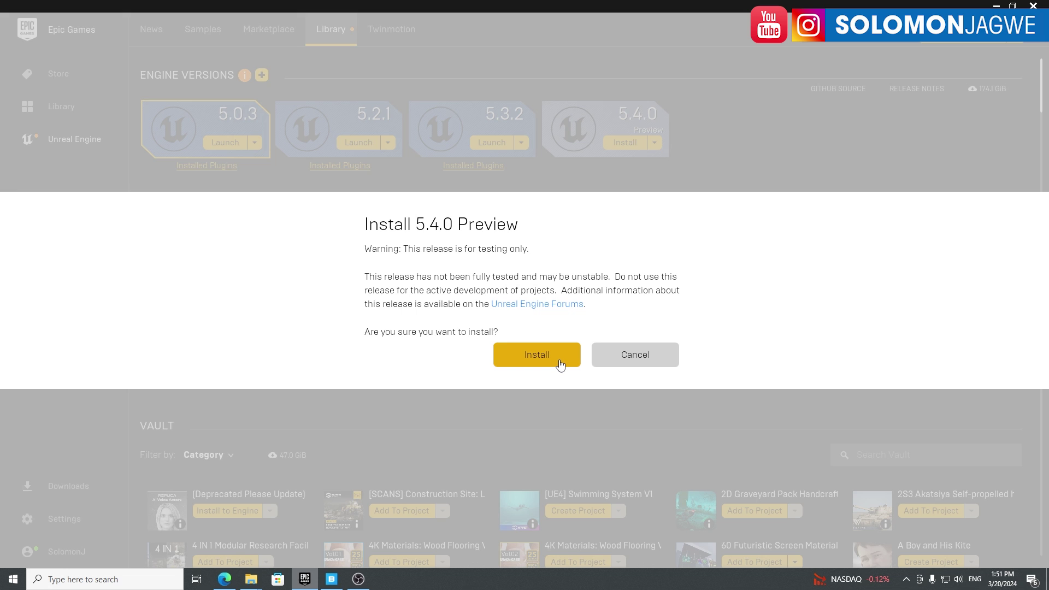
{"action": "left_click", "coordinate": [548, 360]}
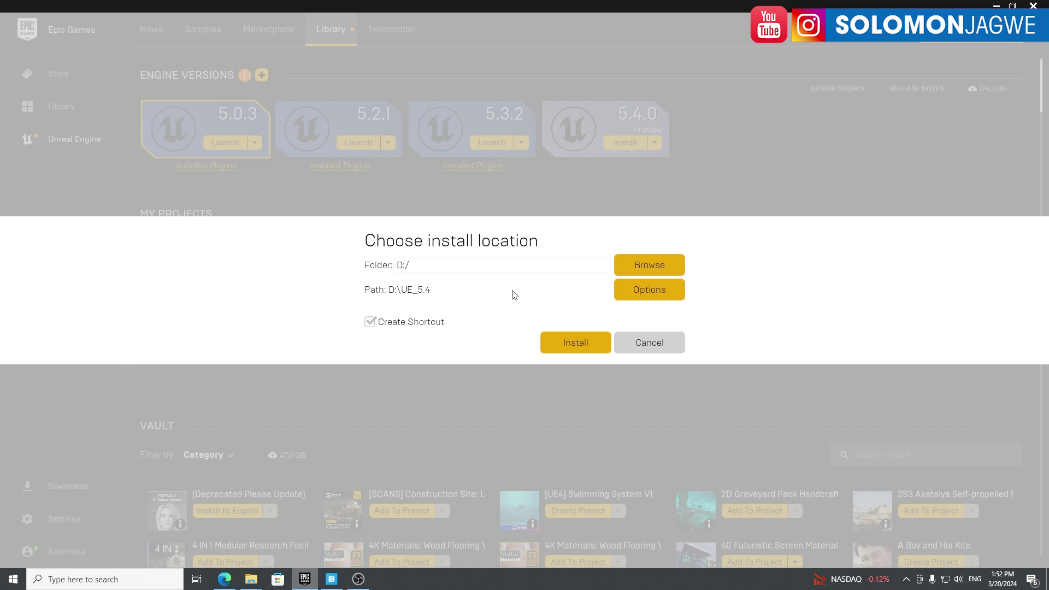
{"action": "left_click", "coordinate": [579, 342]}
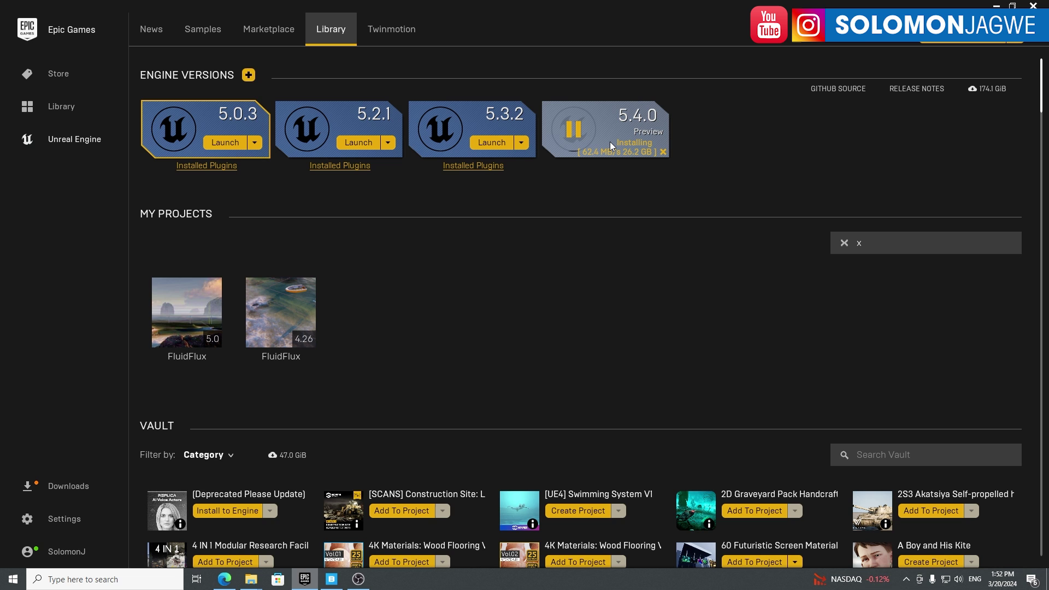
Check the remaining time and download progress of the Unreal Engine 5.4.0 installation.
{"action": "mouse_move", "coordinate": [620, 151]}
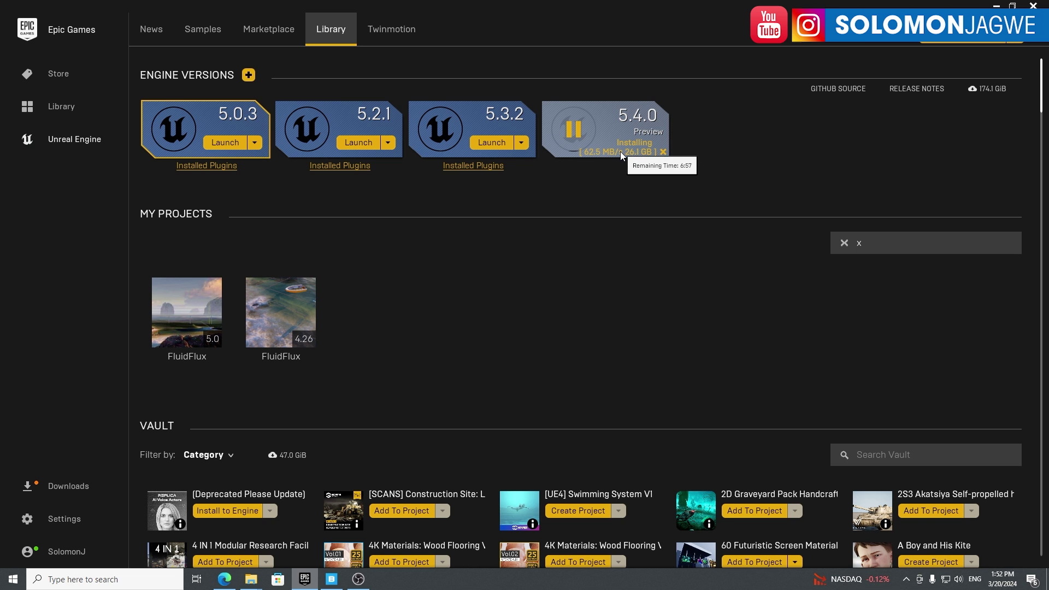
{"action": "left_click", "coordinate": [67, 487]}
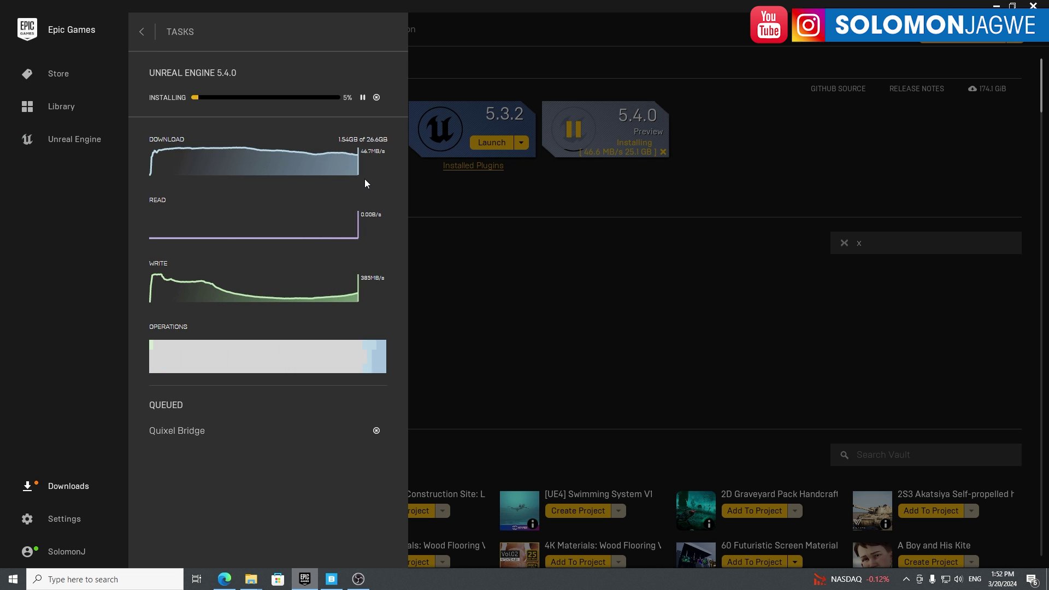
{"action": "left_click", "coordinate": [442, 178]}
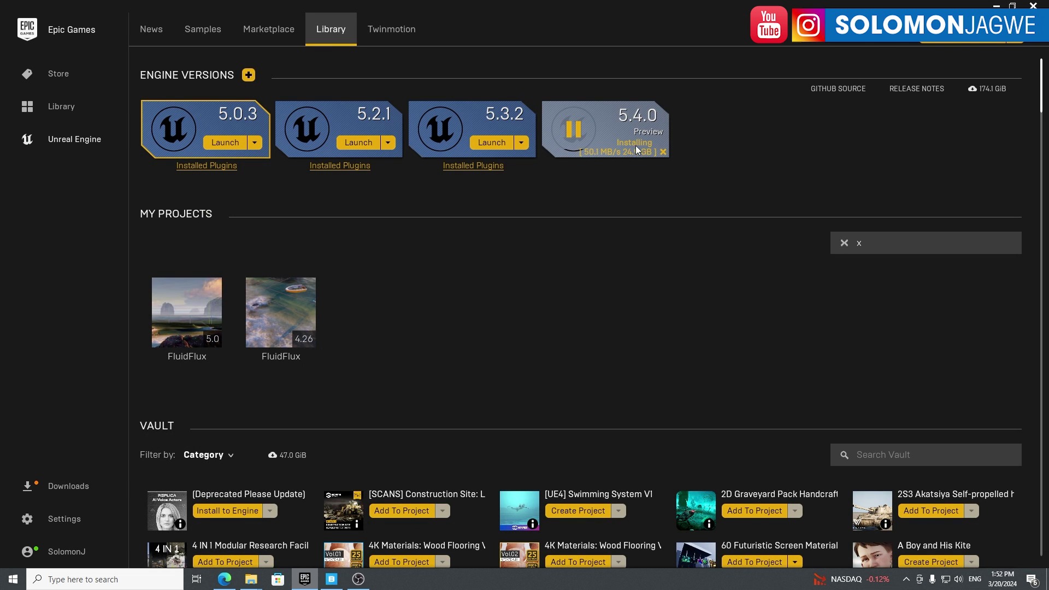
{"action": "mouse_move", "coordinate": [636, 152]}
Switch to the MetaHuman Creator page in the browser and launch it for Unreal Engine 5.4.
{"action": "left_click", "coordinate": [331, 580]}
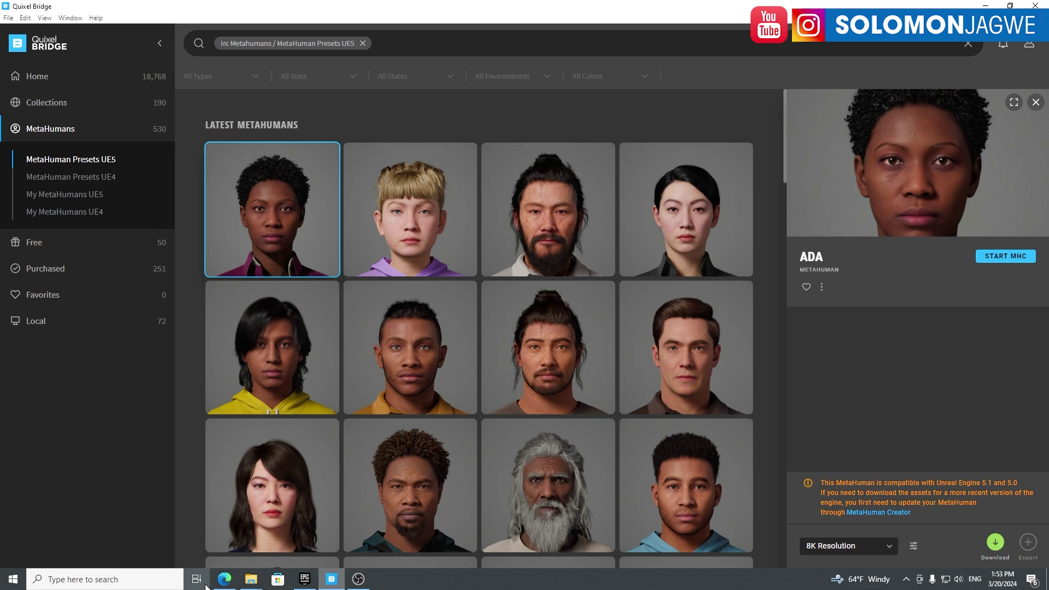
{"action": "left_click", "coordinate": [224, 579]}
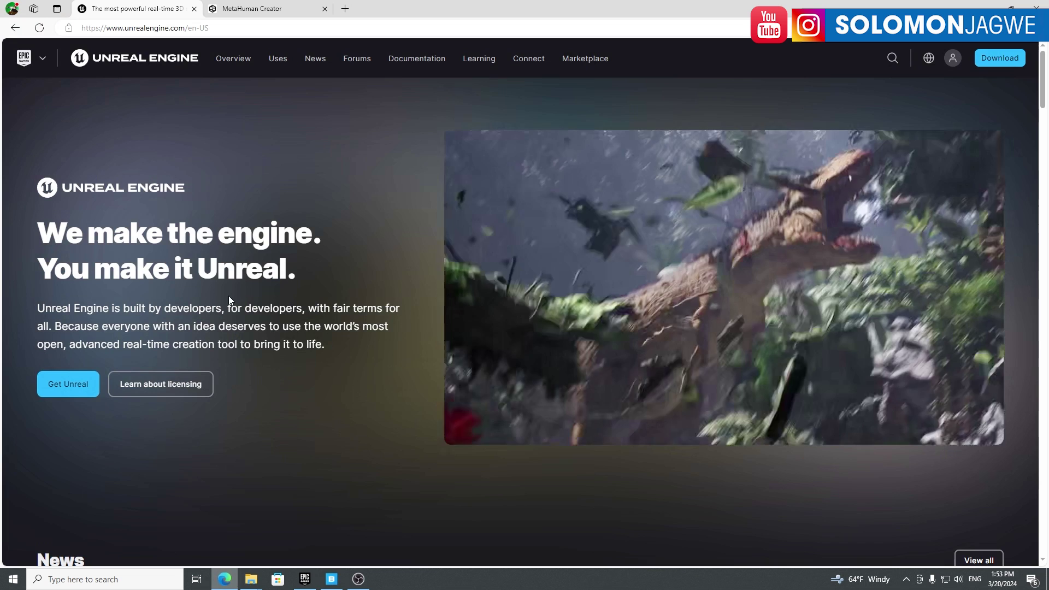
{"action": "left_click", "coordinate": [256, 8]}
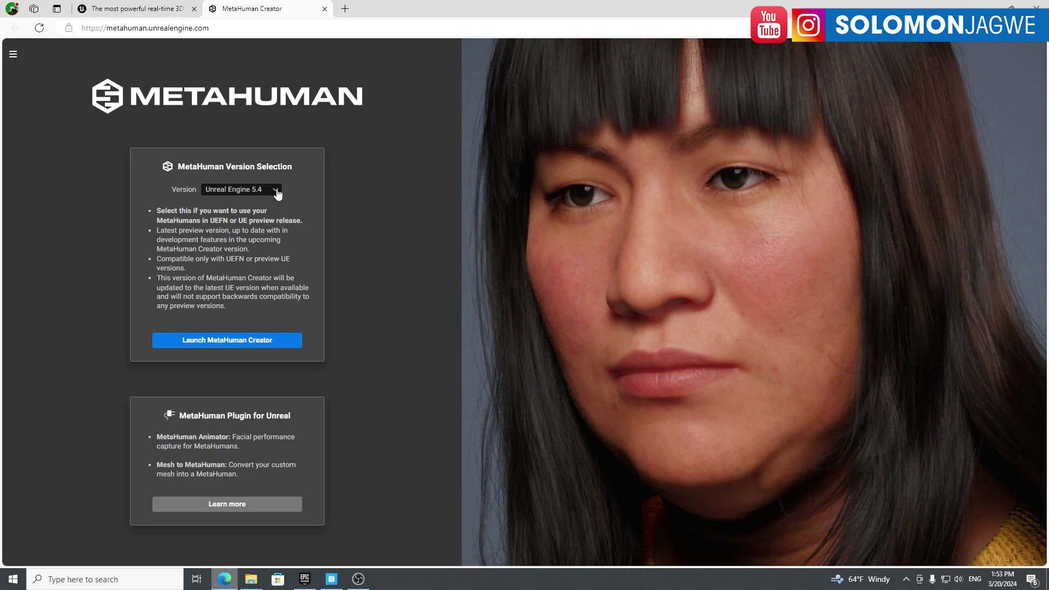
{"action": "left_click", "coordinate": [276, 189]}
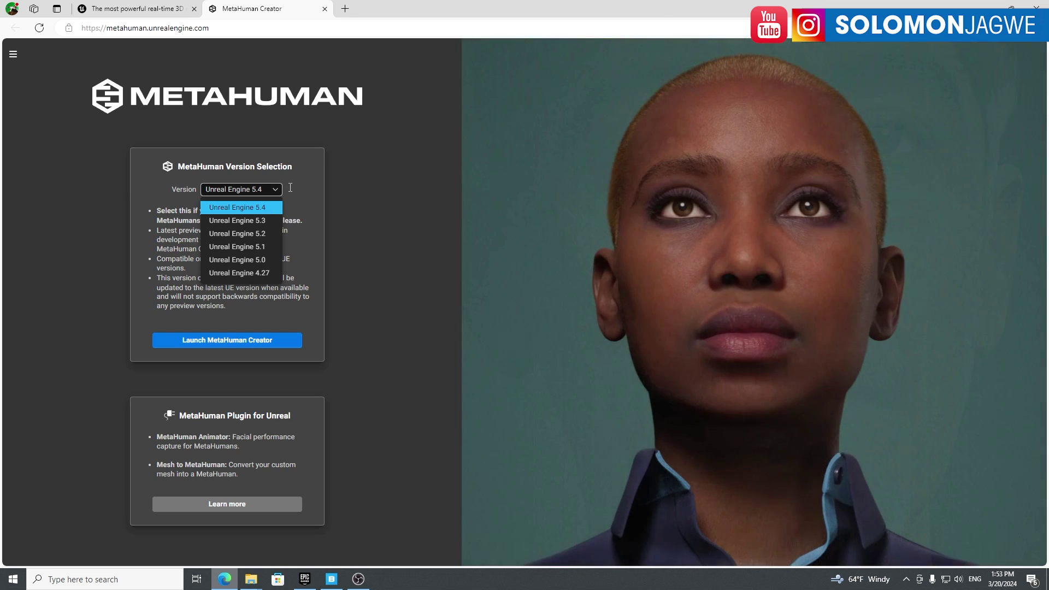
{"action": "left_click", "coordinate": [290, 188]}
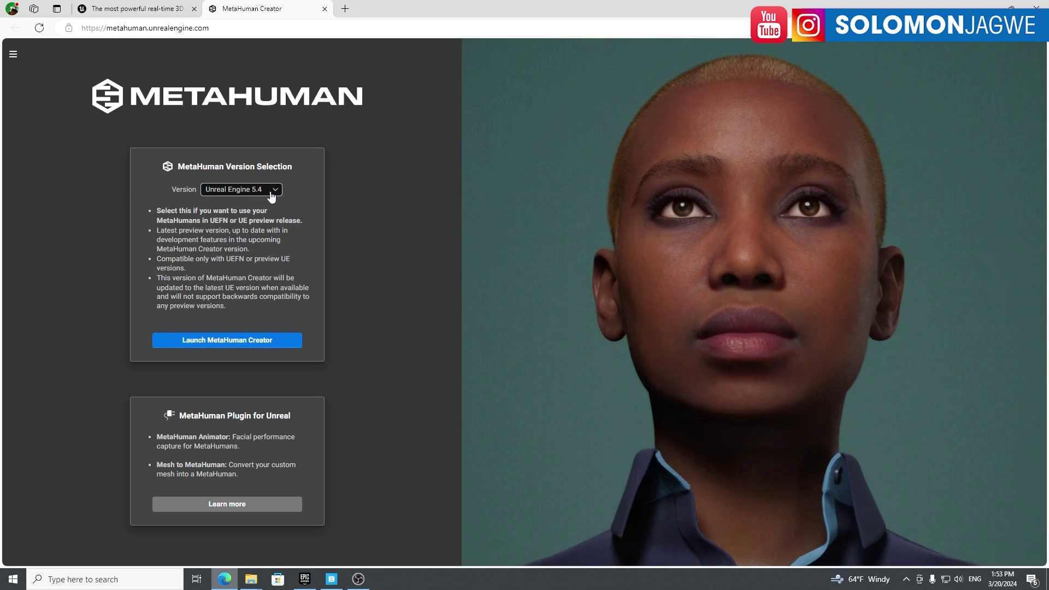
{"action": "left_click", "coordinate": [237, 341]}
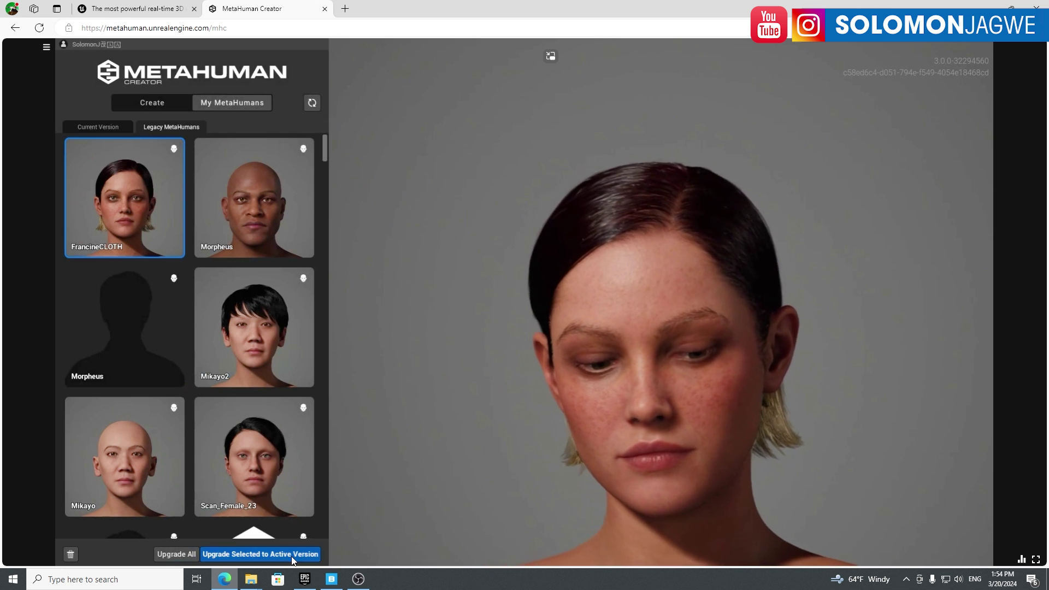
Upgrade the bald Morpheus legacy MetaHuman to the active Unreal Engine 5.4 version, leaving FrancineCLOTH on its legacy version.
{"action": "left_click", "coordinate": [293, 554]}
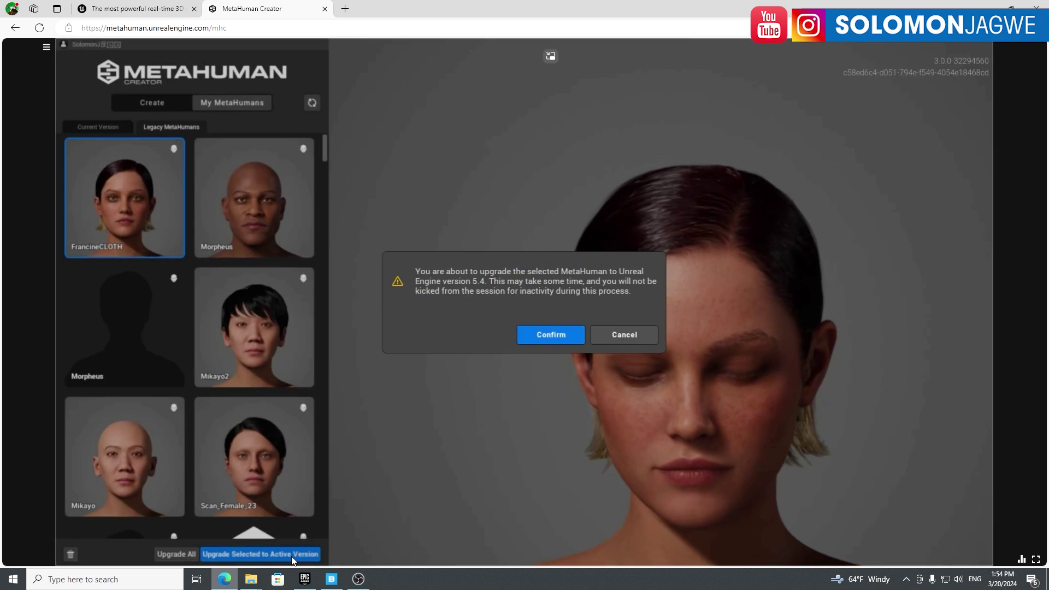
{"action": "left_click", "coordinate": [611, 335]}
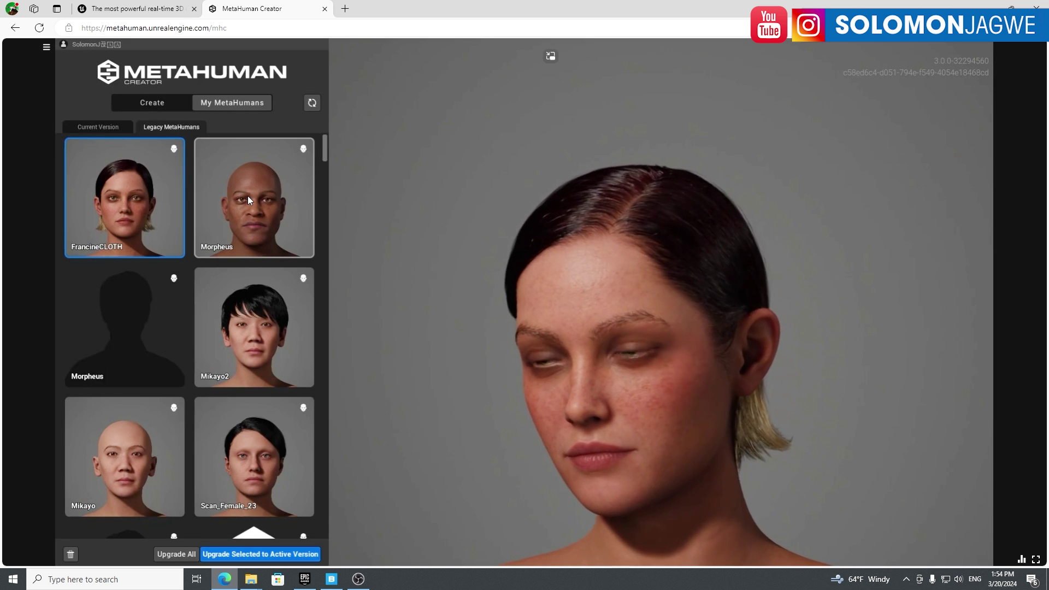
{"action": "left_click", "coordinate": [269, 215]}
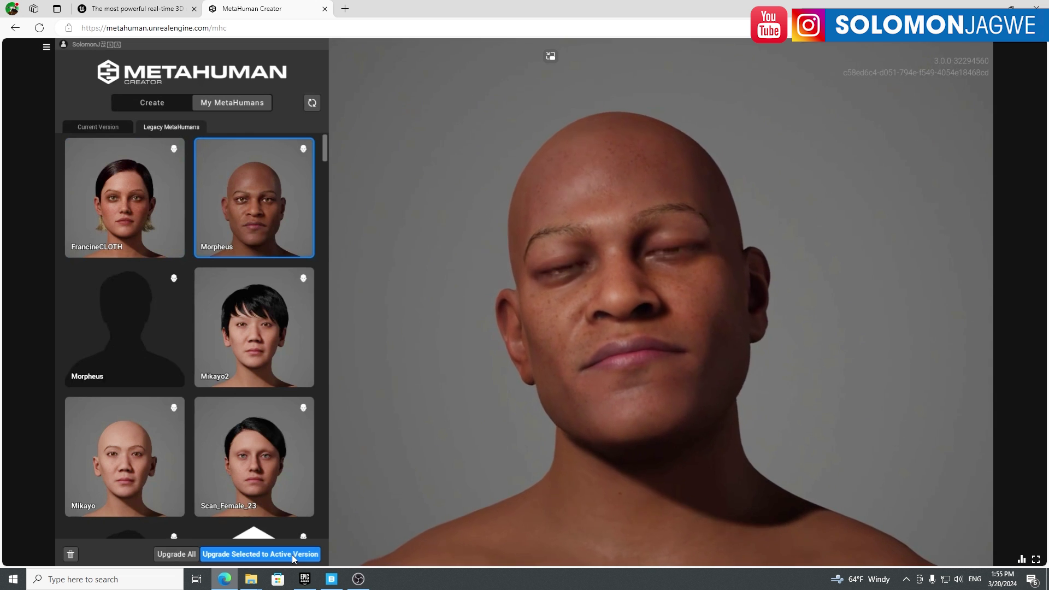
{"action": "left_click", "coordinate": [292, 555]}
{"action": "left_click", "coordinate": [557, 328]}
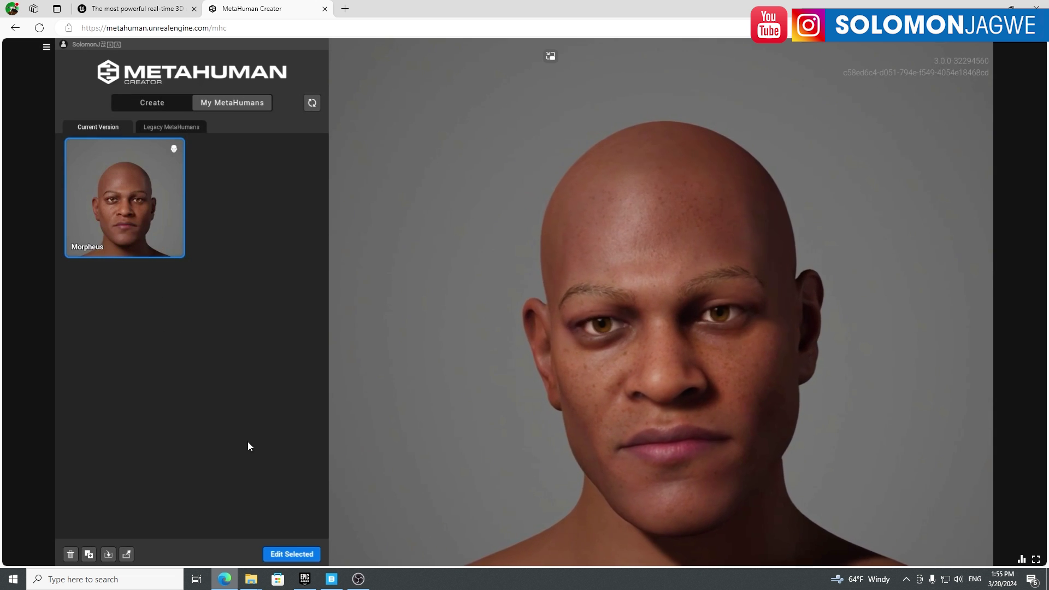
Open the upgraded Morpheus MetaHuman for editing and set its render quality to Epic (Ray Traced).
{"action": "left_click", "coordinate": [288, 554]}
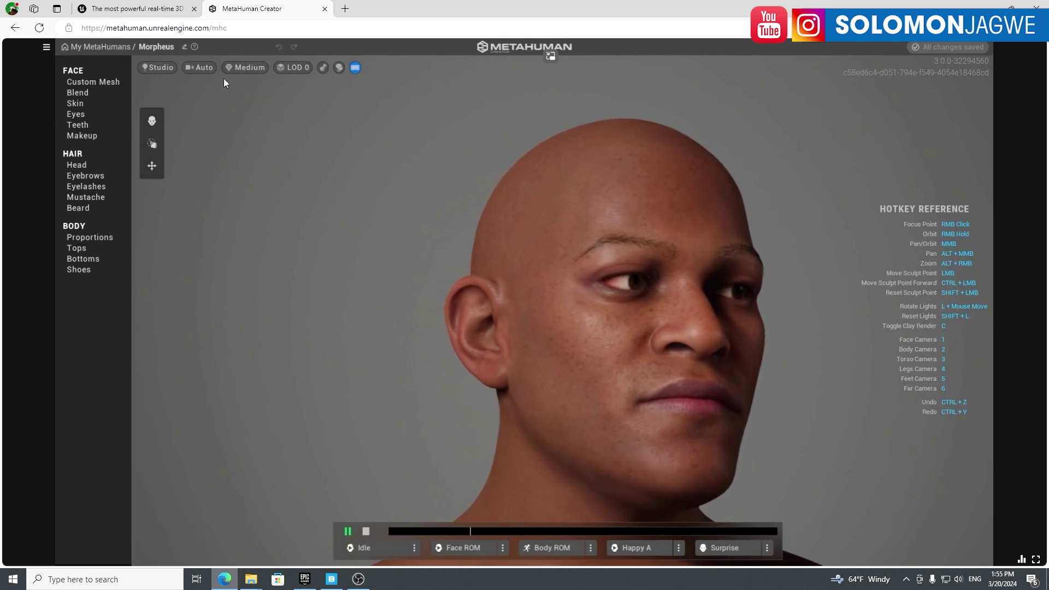
{"action": "left_click", "coordinate": [235, 68]}
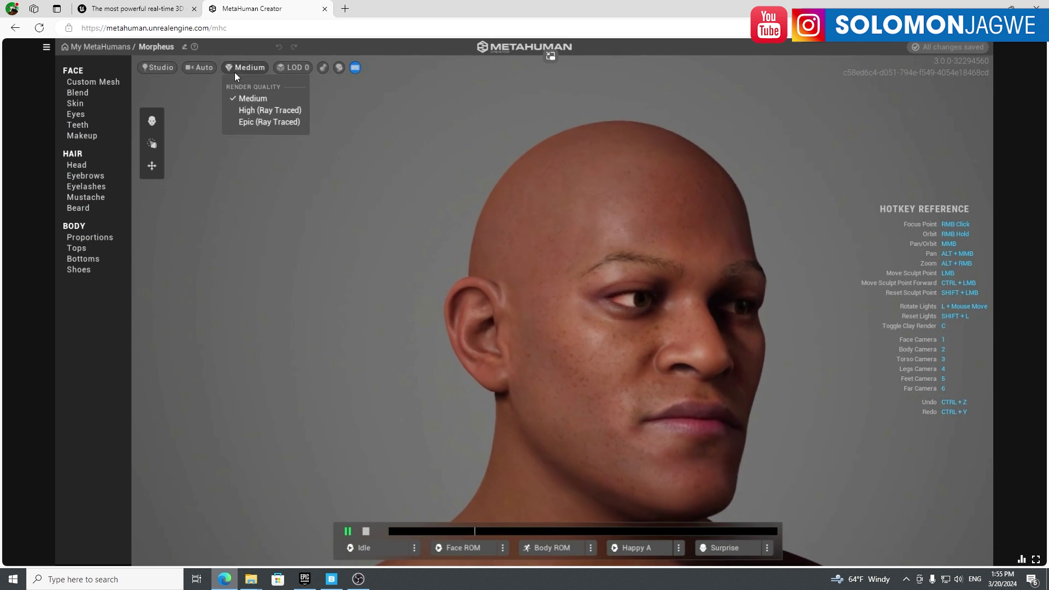
{"action": "left_click", "coordinate": [253, 122]}
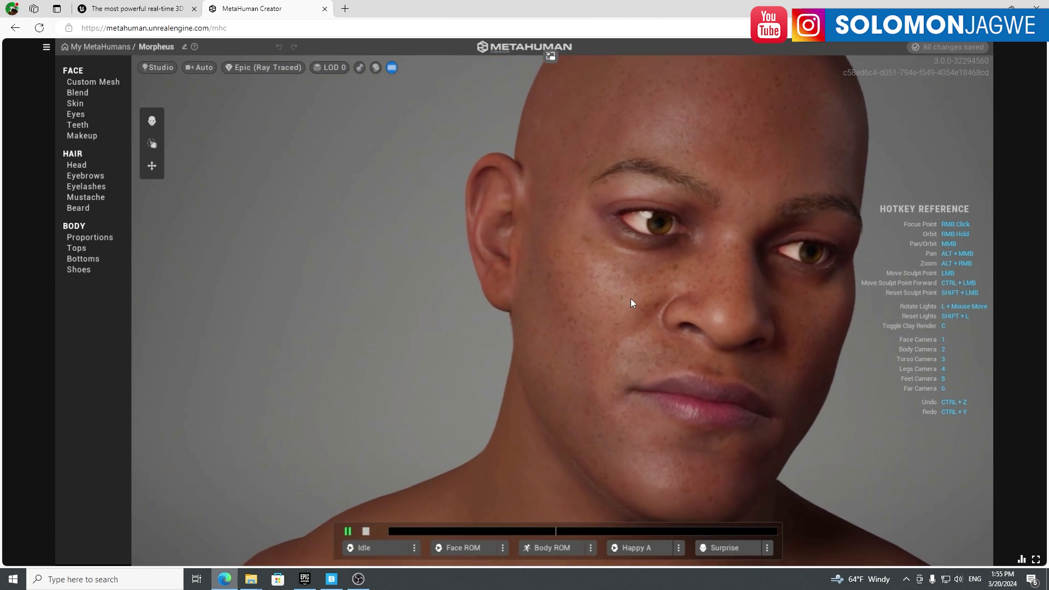
Examine the clothing, proportions, facial hair, eyebrow, makeup and eye options available for Morpheus.
{"action": "left_click", "coordinate": [82, 269]}
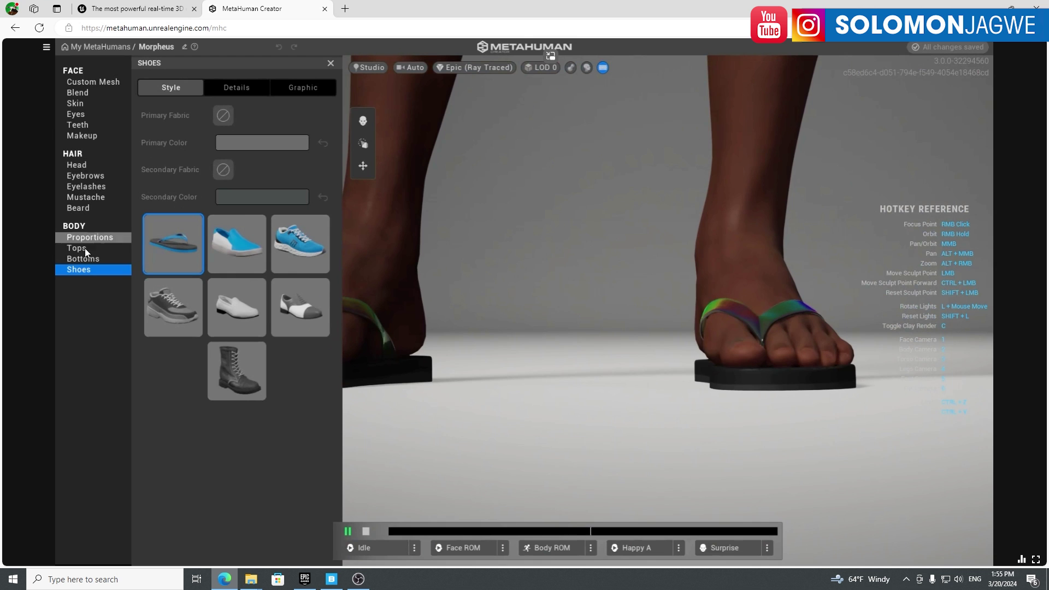
{"action": "left_click", "coordinate": [90, 260]}
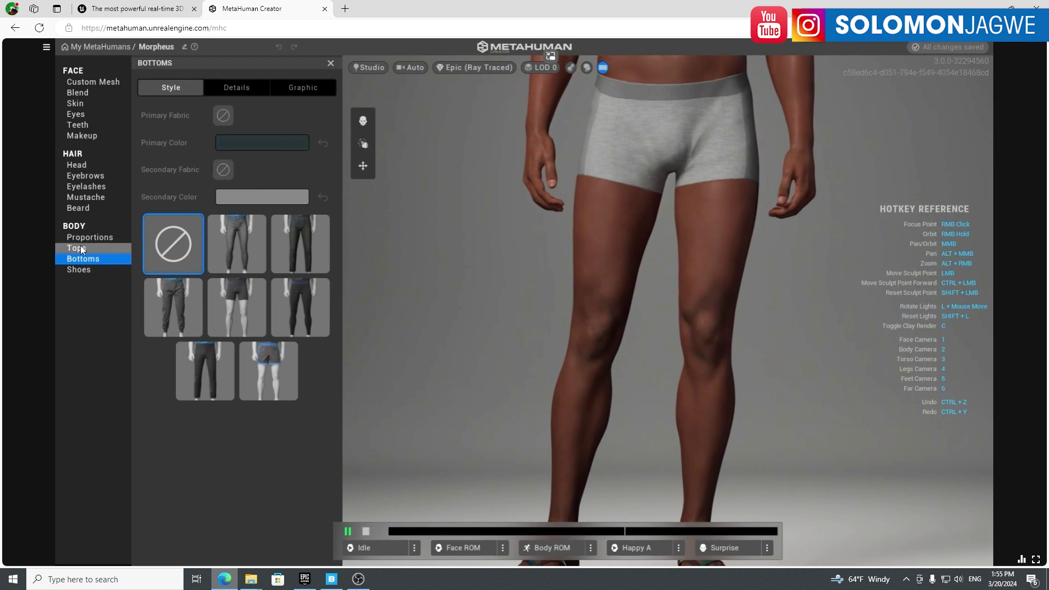
{"action": "left_click", "coordinate": [80, 244]}
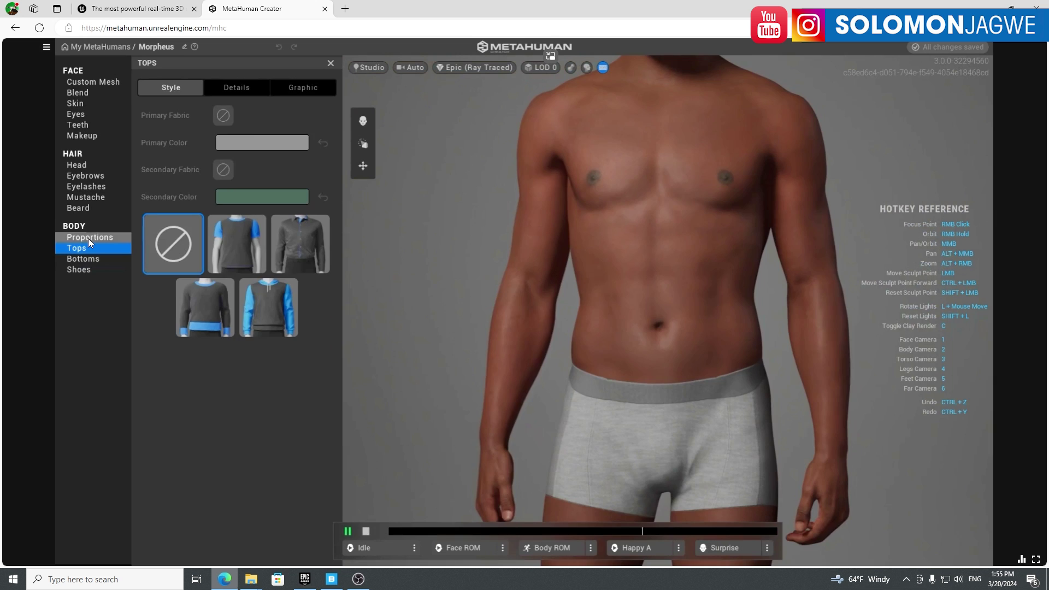
{"action": "left_click", "coordinate": [89, 240]}
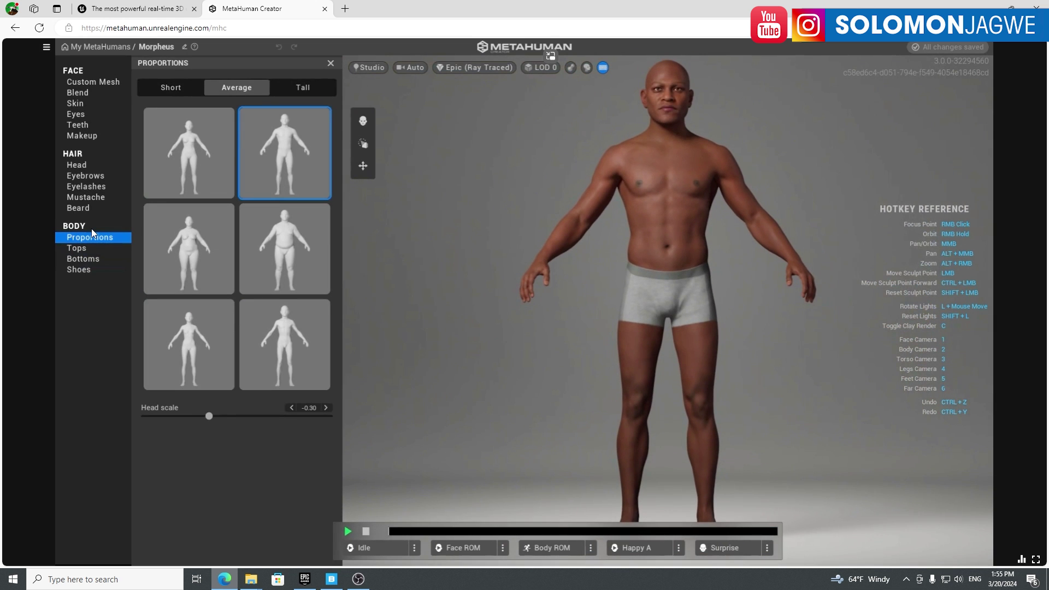
{"action": "left_click", "coordinate": [82, 198]}
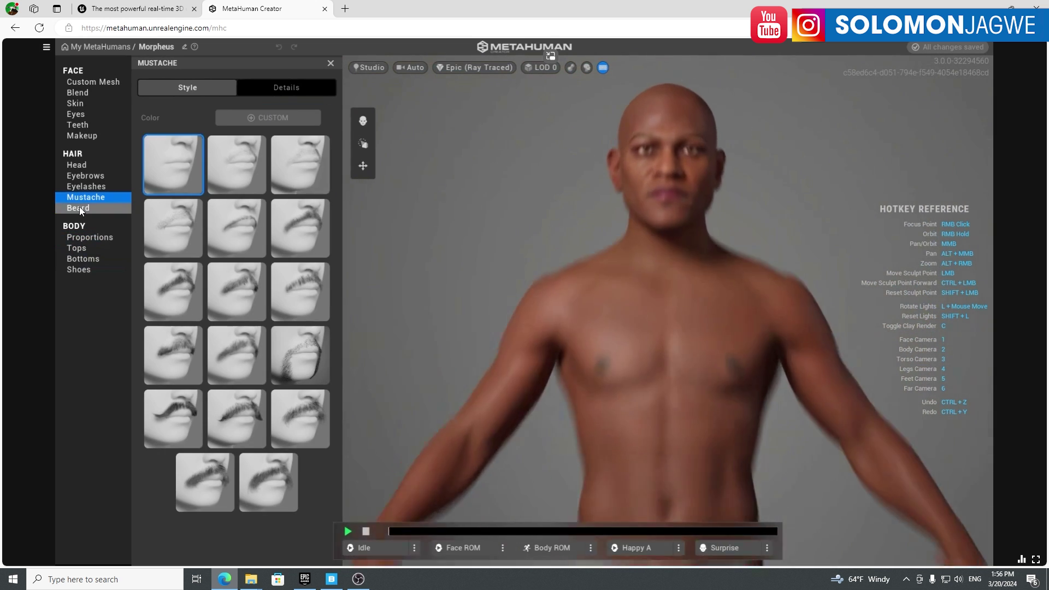
{"action": "left_click", "coordinate": [80, 208]}
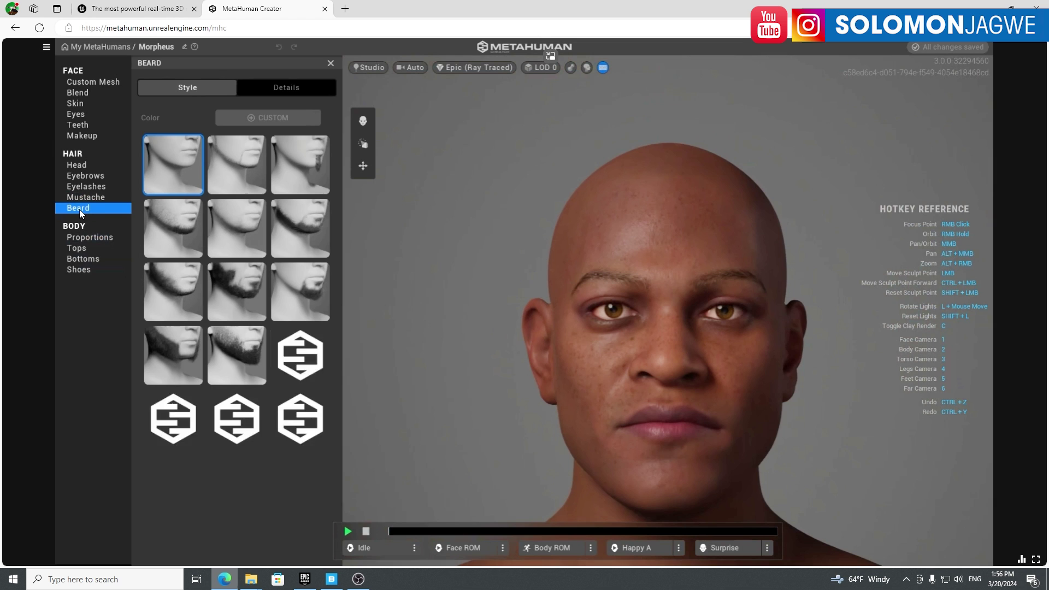
{"action": "left_click", "coordinate": [80, 197]}
{"action": "left_click", "coordinate": [84, 187]}
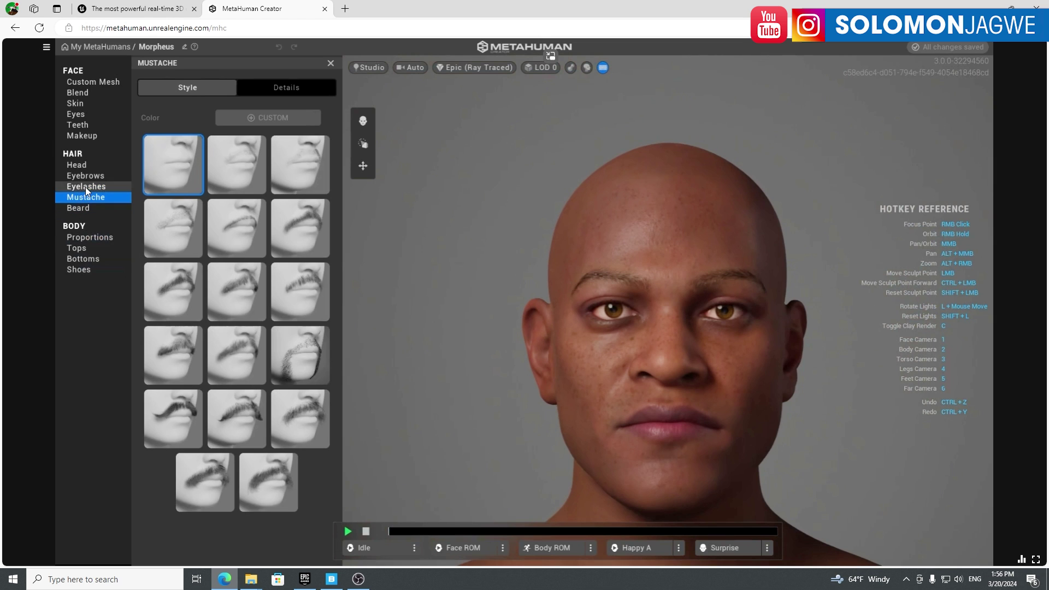
{"action": "left_click", "coordinate": [87, 176]}
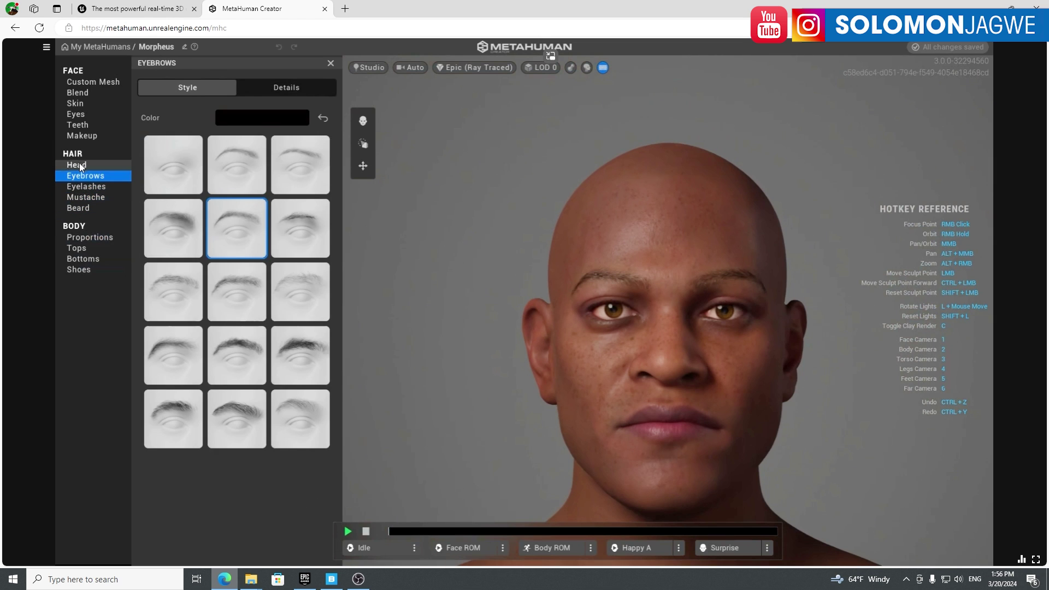
{"action": "left_click", "coordinate": [80, 163]}
{"action": "left_click", "coordinate": [81, 136]}
{"action": "left_click", "coordinate": [83, 124]}
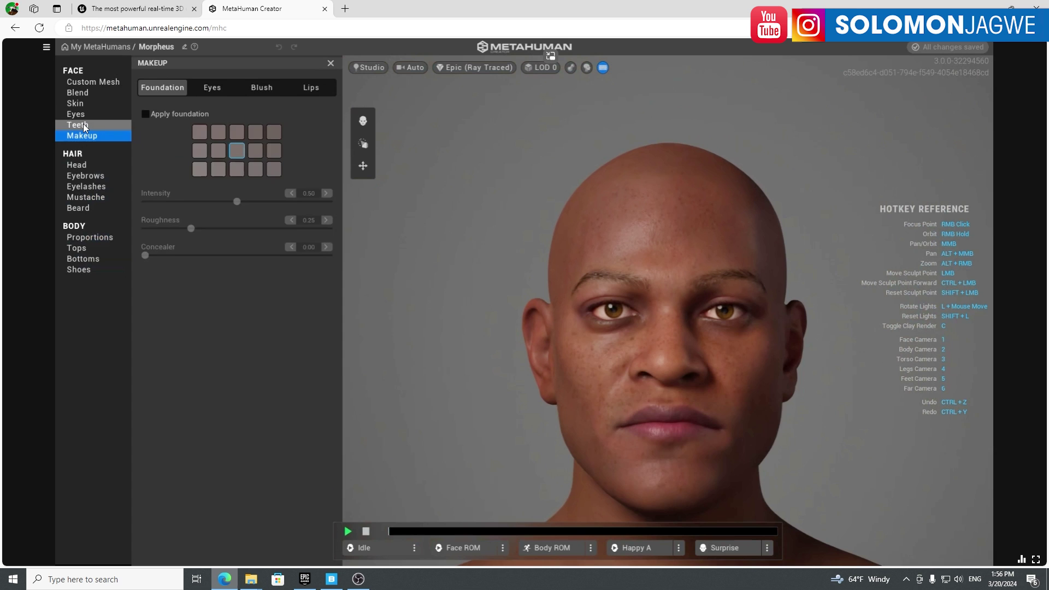
{"action": "left_click", "coordinate": [82, 114]}
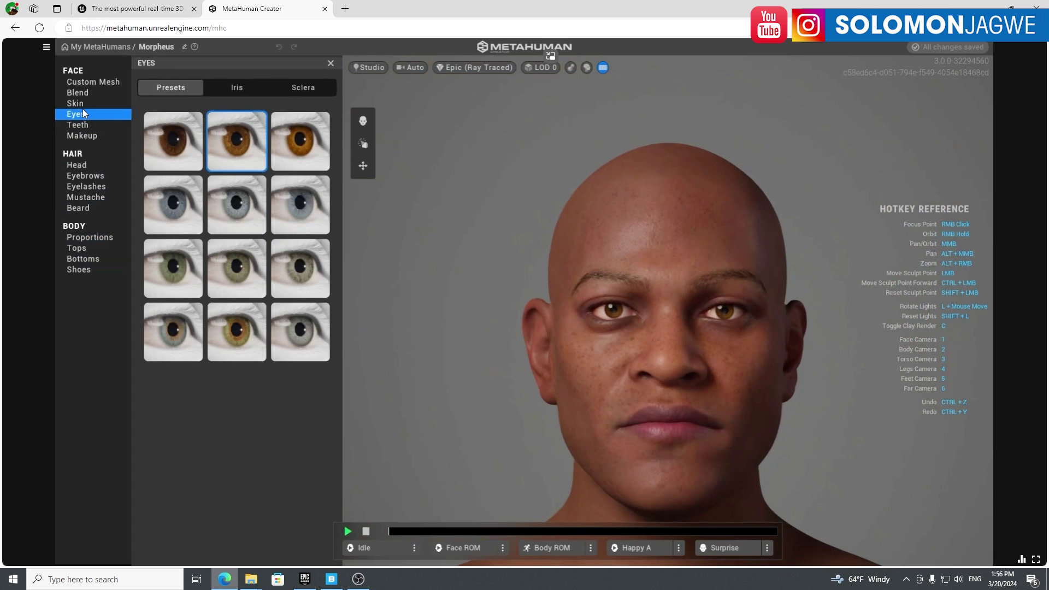
Examine the skin, blend and custom mesh options for Morpheus, followed by the shoes, bottoms and body proportions.
{"action": "left_click", "coordinate": [83, 104]}
{"action": "left_click", "coordinate": [84, 93]}
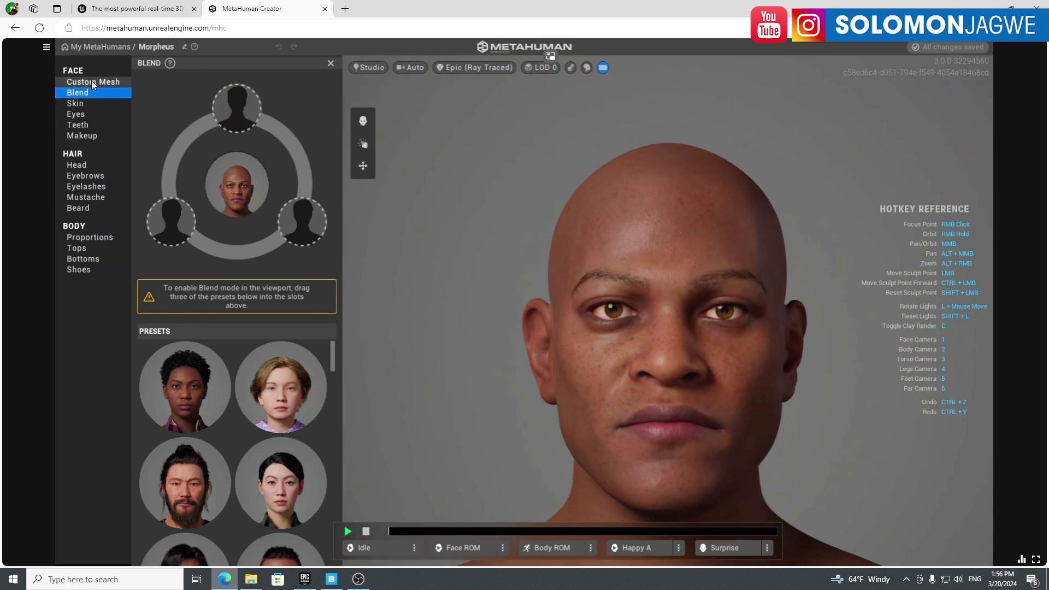
{"action": "left_click", "coordinate": [91, 82]}
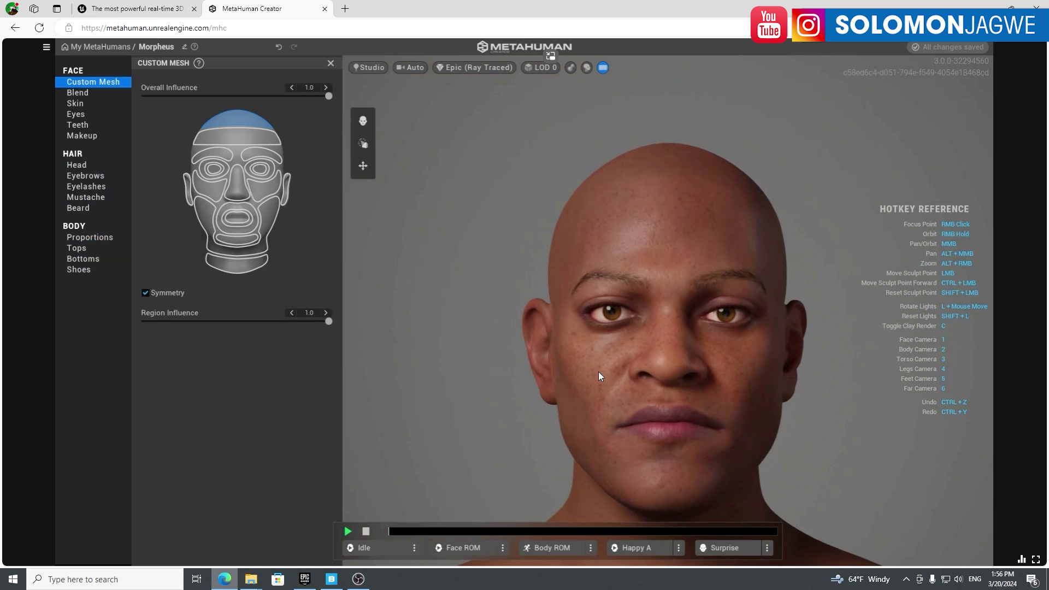
{"action": "left_click", "coordinate": [92, 271]}
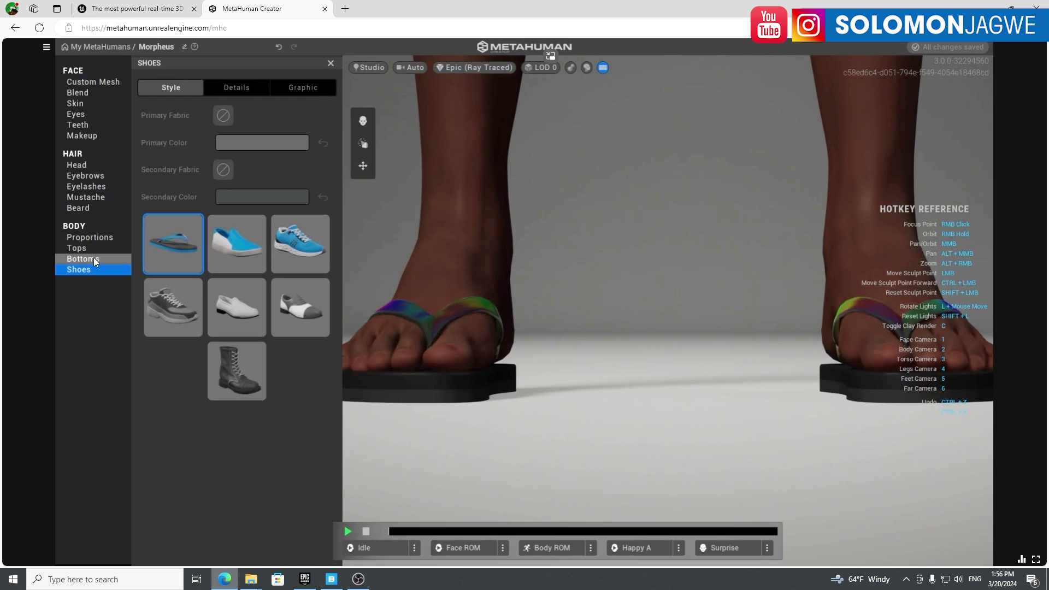
{"action": "left_click", "coordinate": [97, 259]}
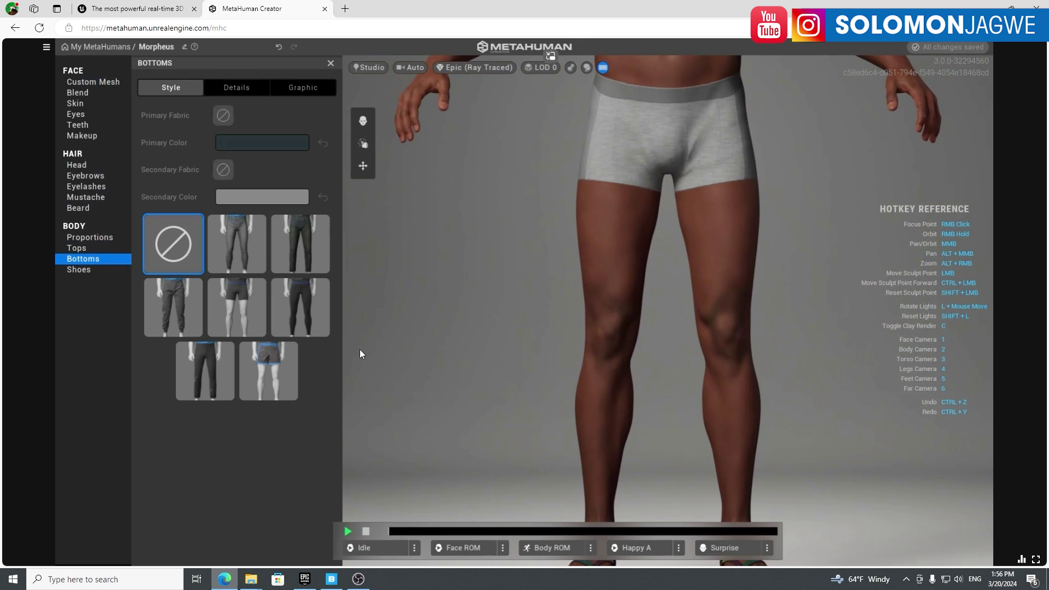
{"action": "left_click", "coordinate": [89, 238]}
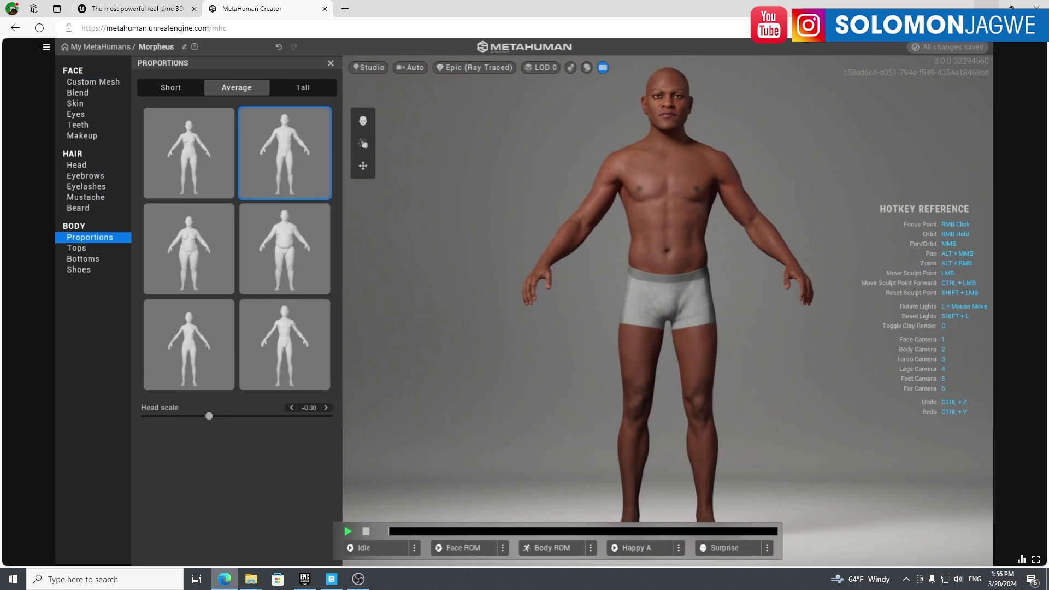
Switch to the Epic Games Launcher library and check the installation progress of Unreal Engine 5.4.0 Preview.
{"action": "key", "text": "alt+Tab"}
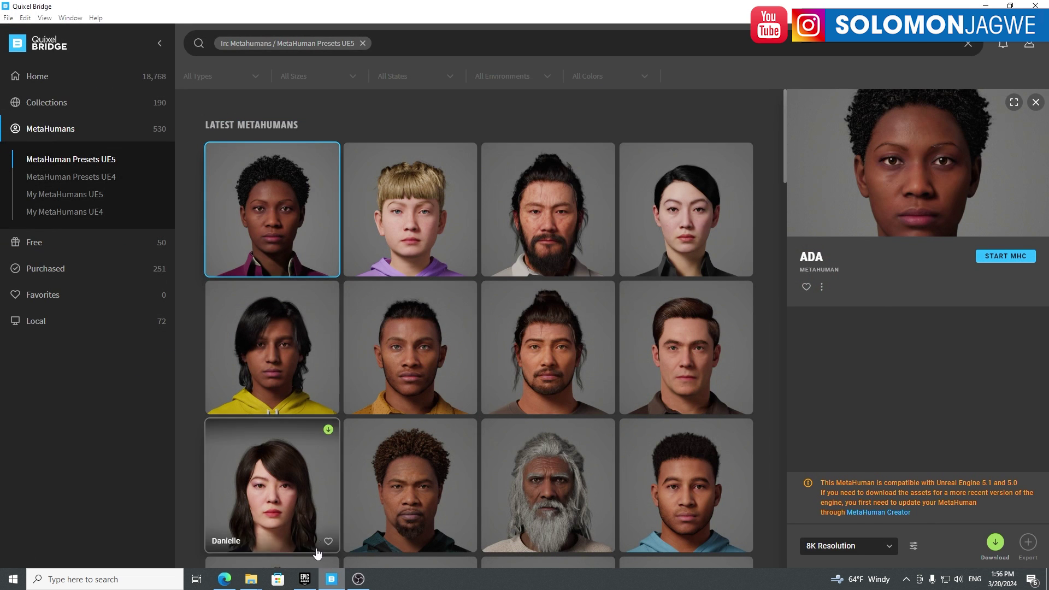
{"action": "left_click", "coordinate": [305, 579]}
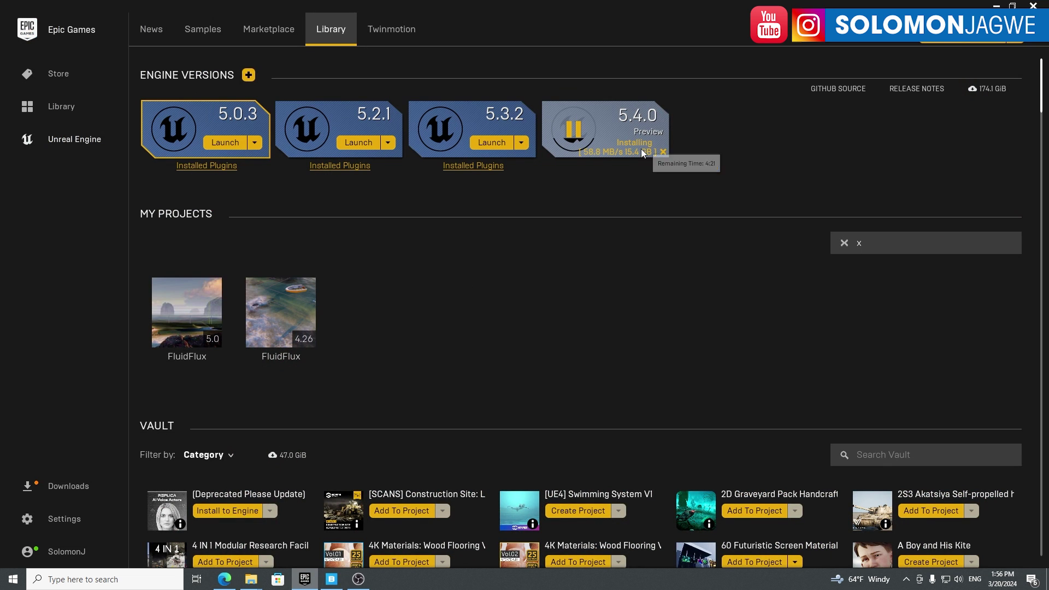